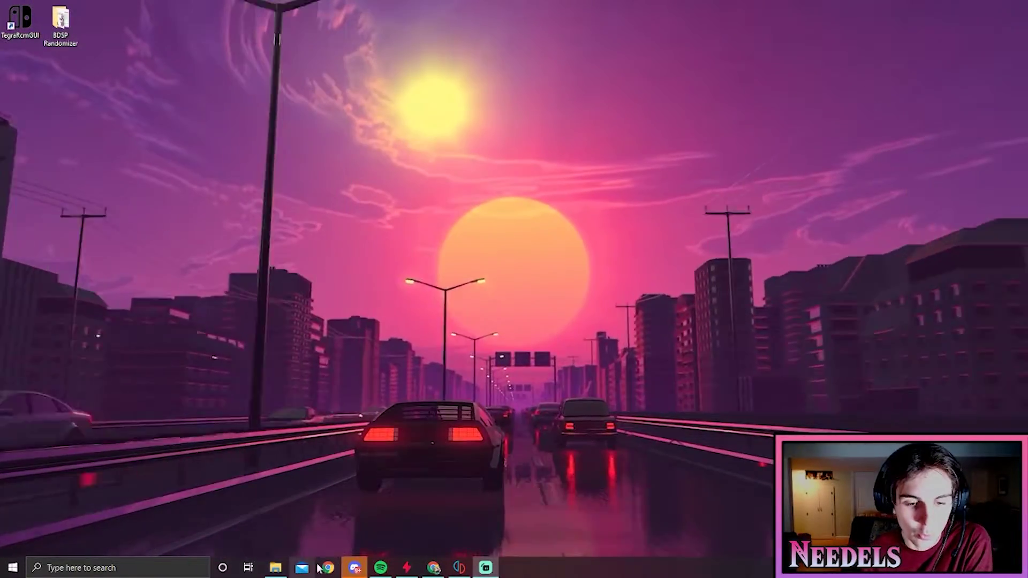
Switch to Chrome and review the BDSP Randomizer Tools overview page on GameBanana, including the Version 2.7 update notes.
click(433, 567)
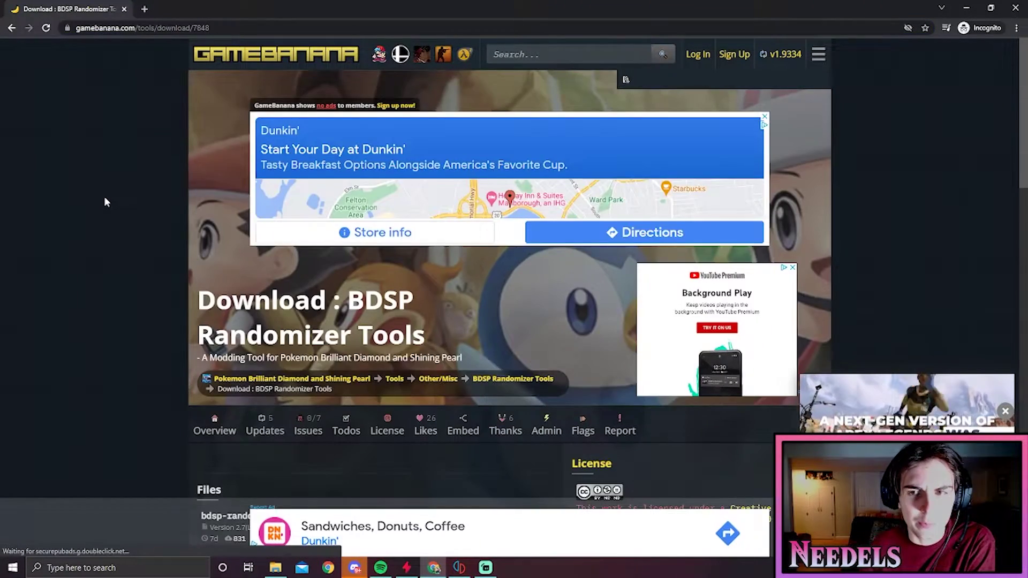
scroll(105, 202, down, 3)
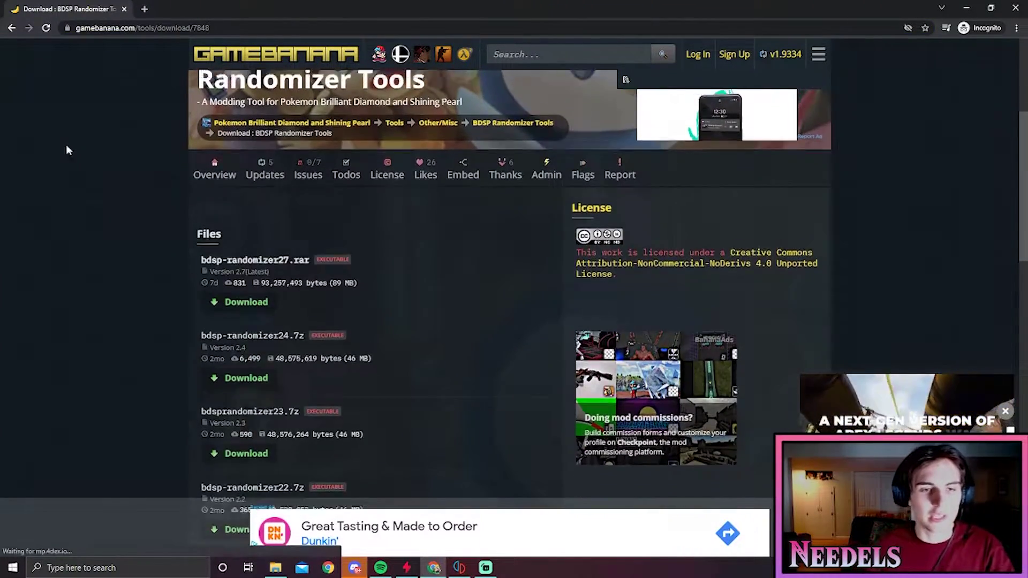
key(alt+Left)
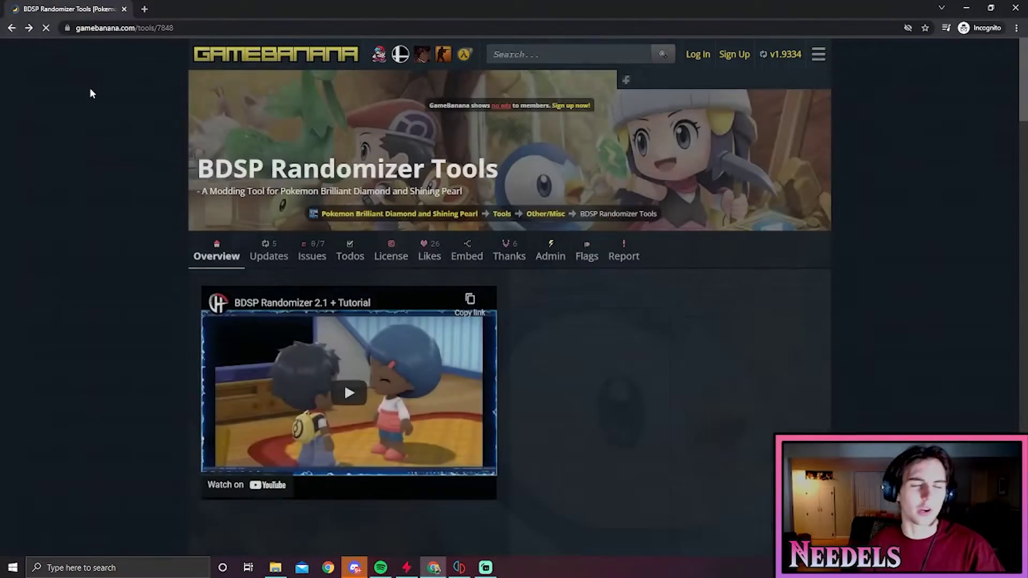
scroll(324, 184, down, 4)
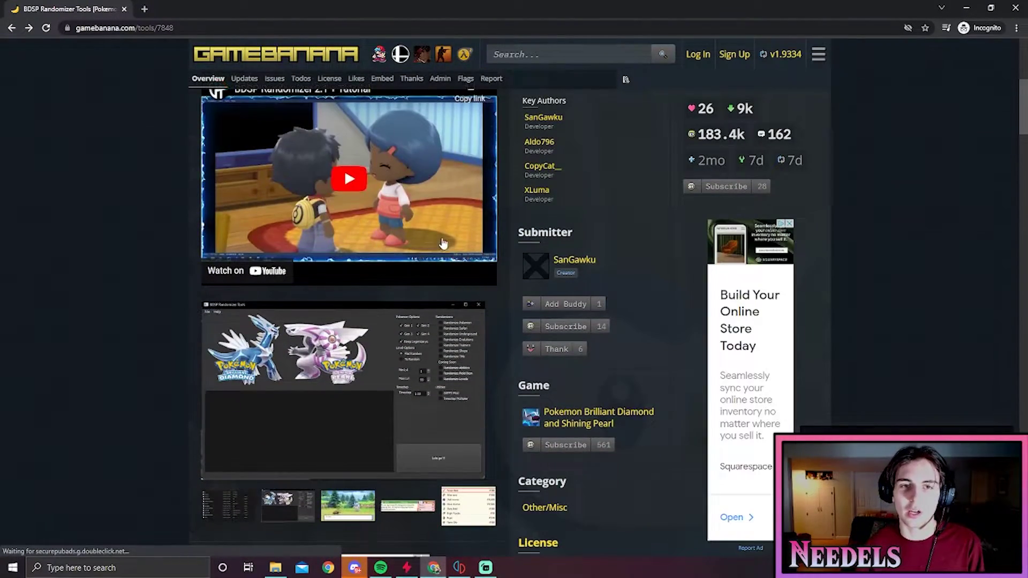
scroll(278, 253, down, 6)
scroll(235, 309, down, 15)
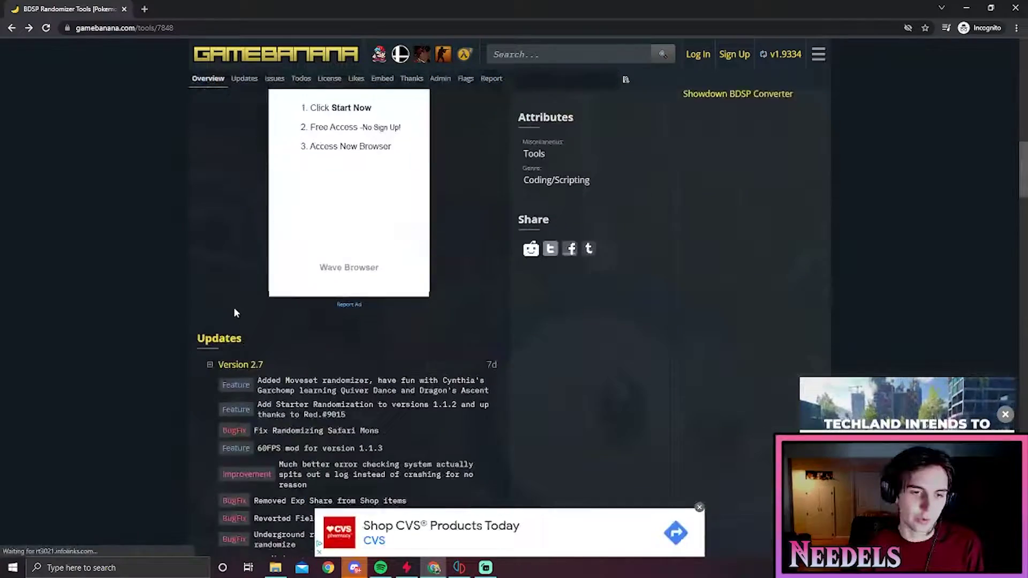
scroll(236, 314, down, 10)
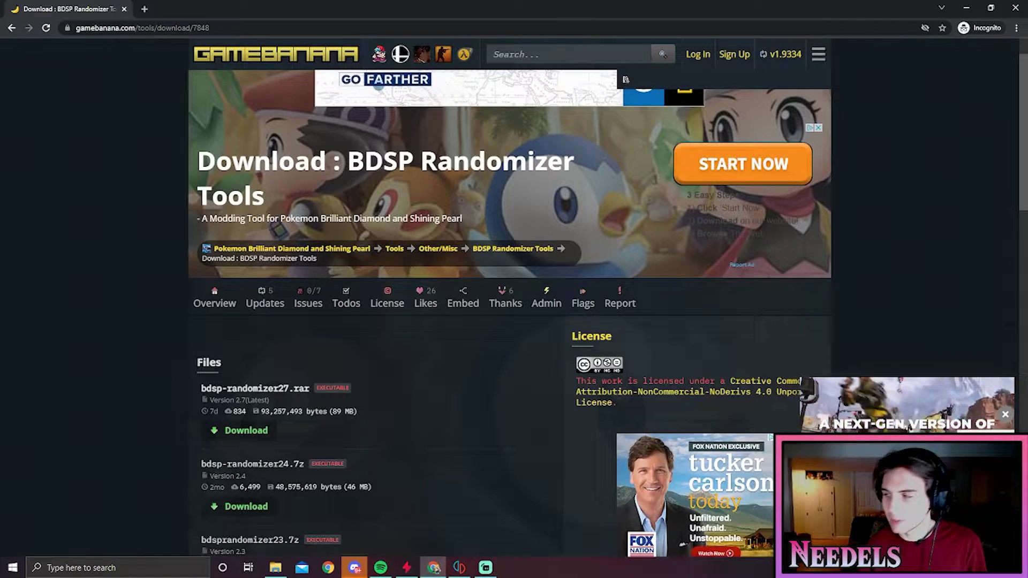
Download bdsp-randomizer27.rar from the files list and check the archive's contents before closing it.
scroll(509, 306, down, 1)
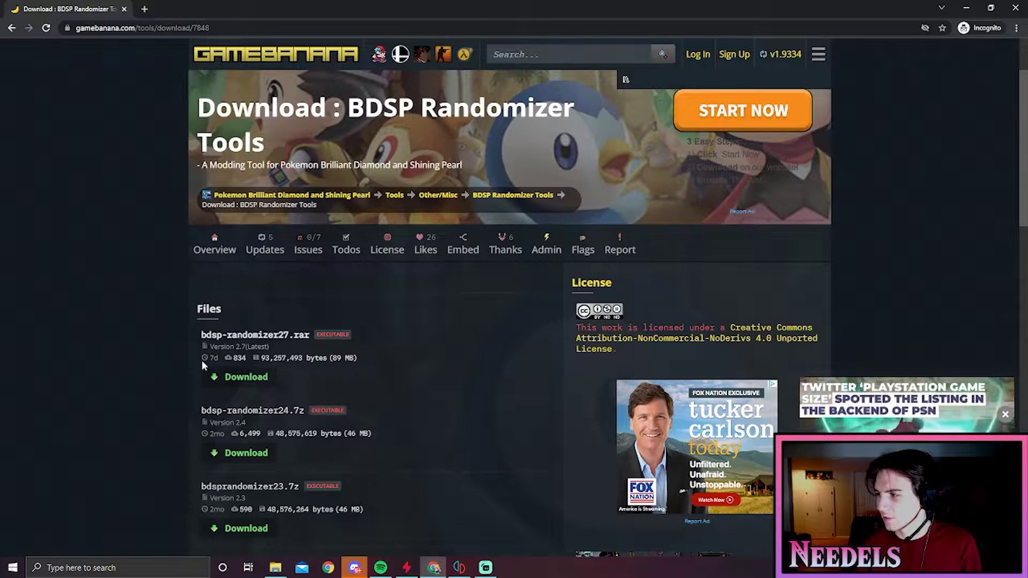
click(258, 384)
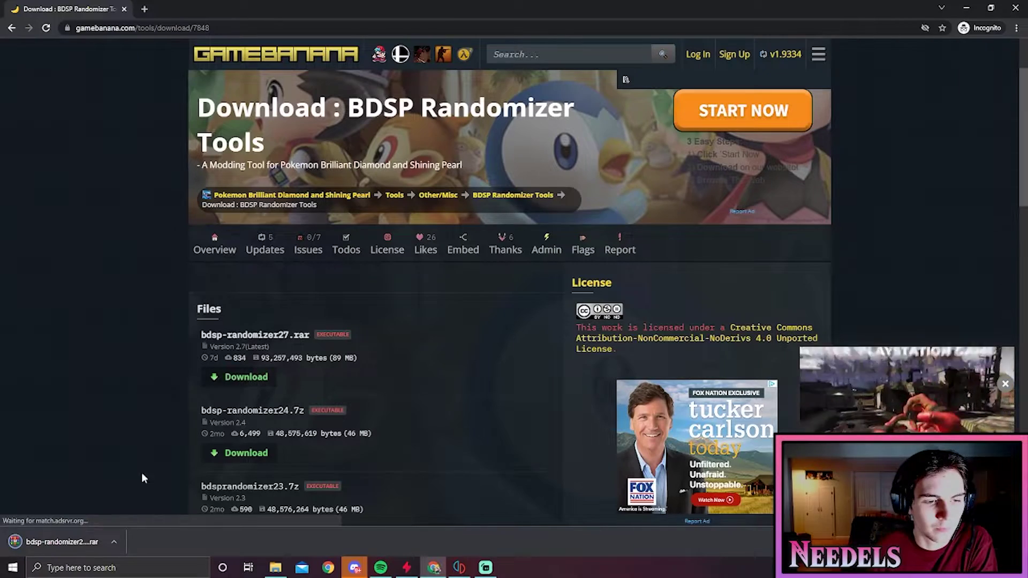
click(63, 542)
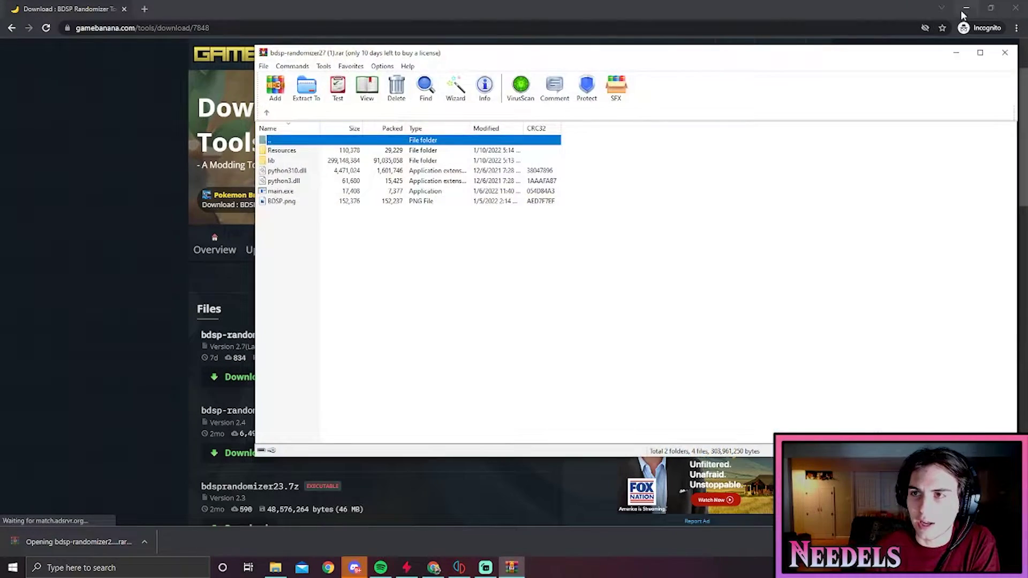
click(967, 8)
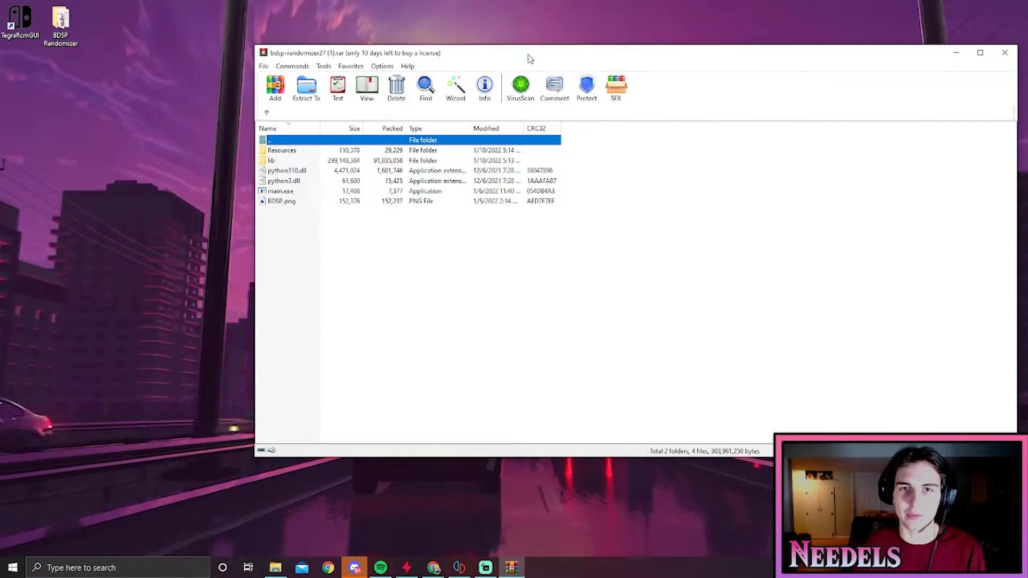
click(1004, 52)
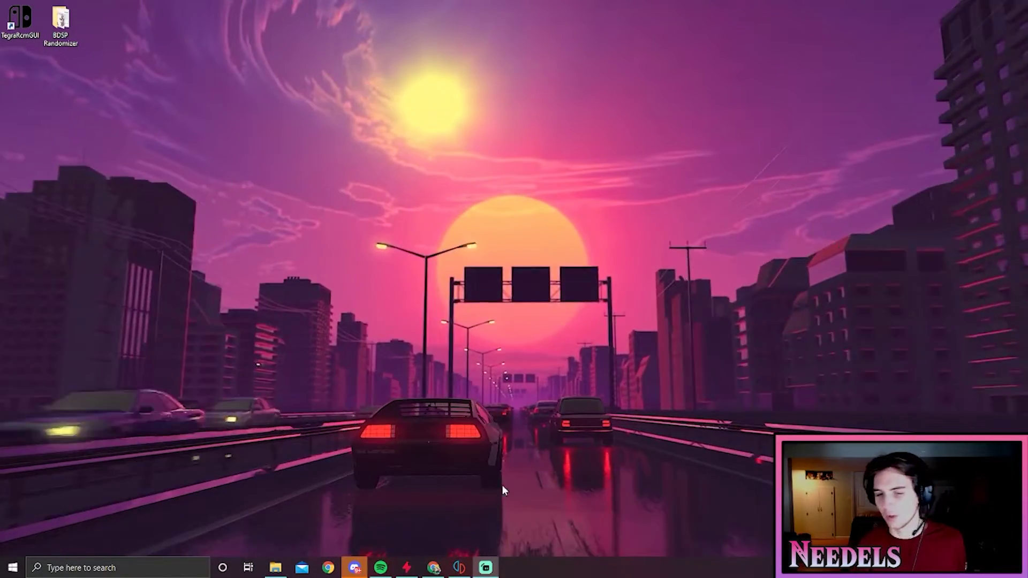
Switch to yuzu and dump the RomFS of Pokémon Brilliant Diamond in Full mode.
click(459, 568)
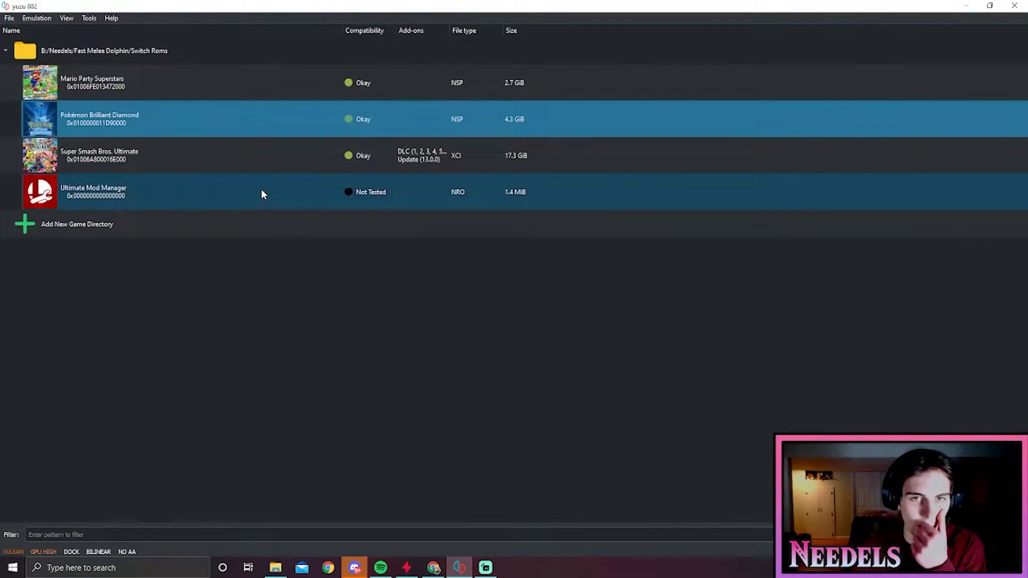
right_click(111, 113)
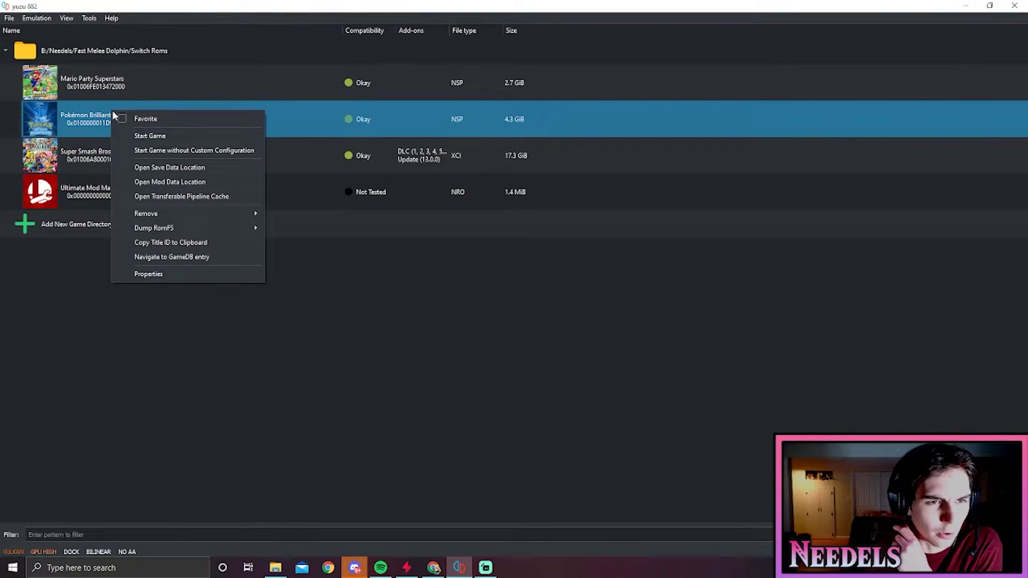
click(298, 229)
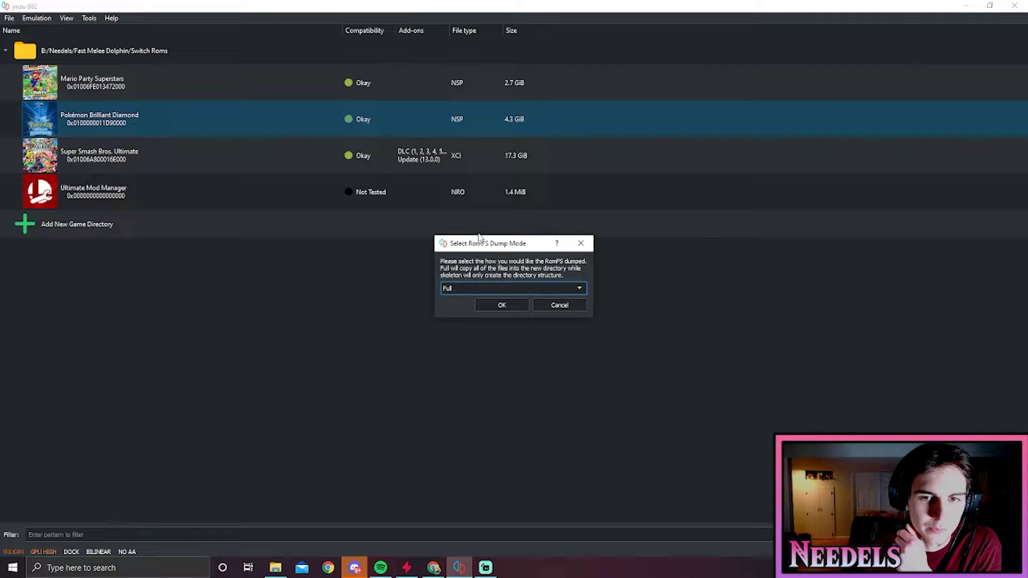
click(510, 304)
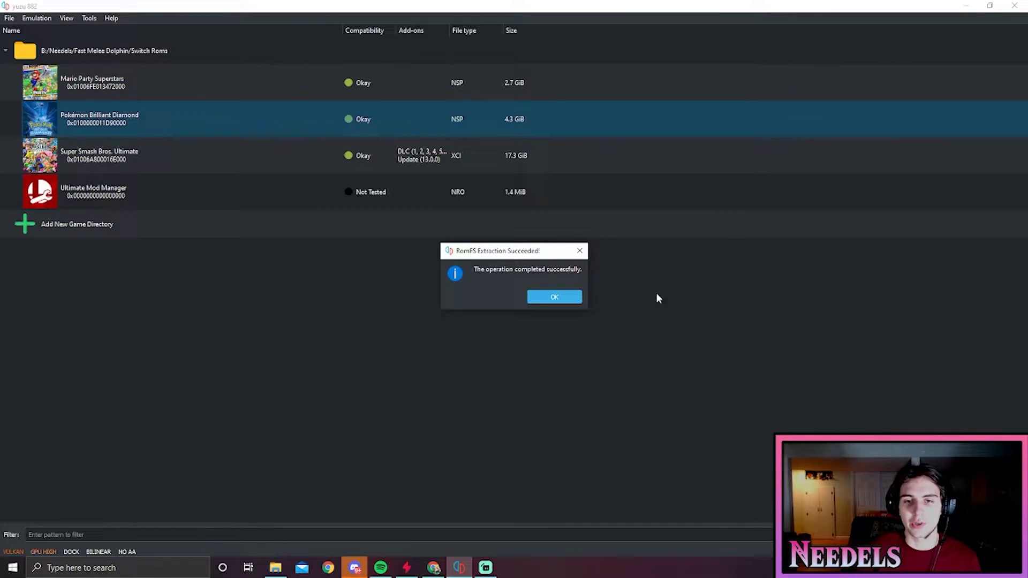
click(569, 302)
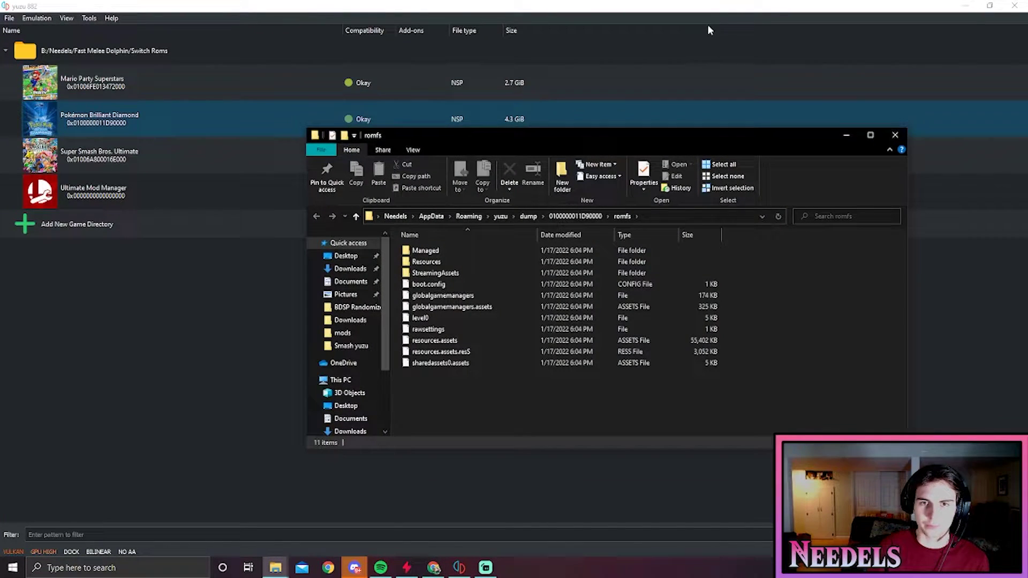
drag(674, 139, 549, 131)
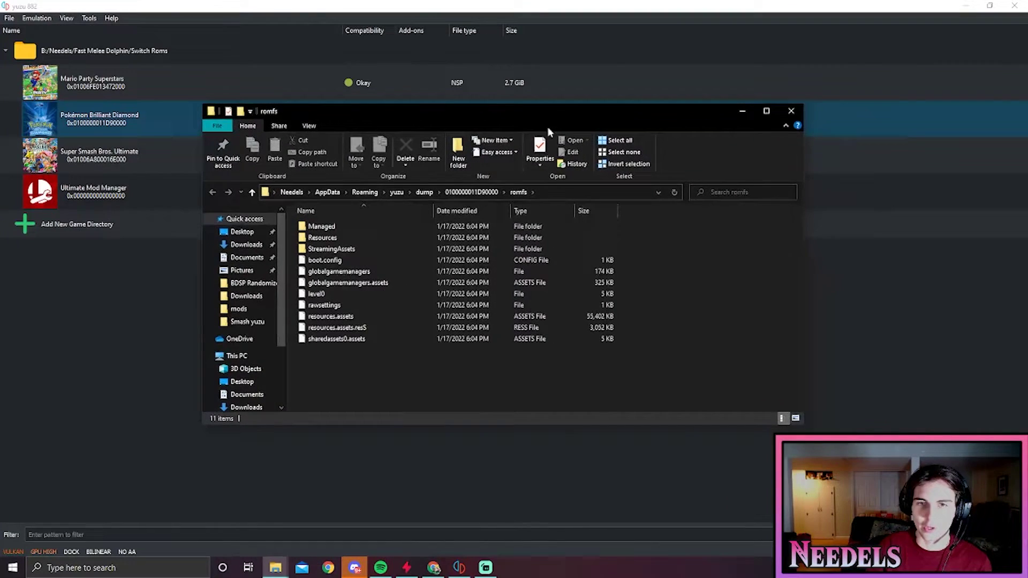
click(459, 193)
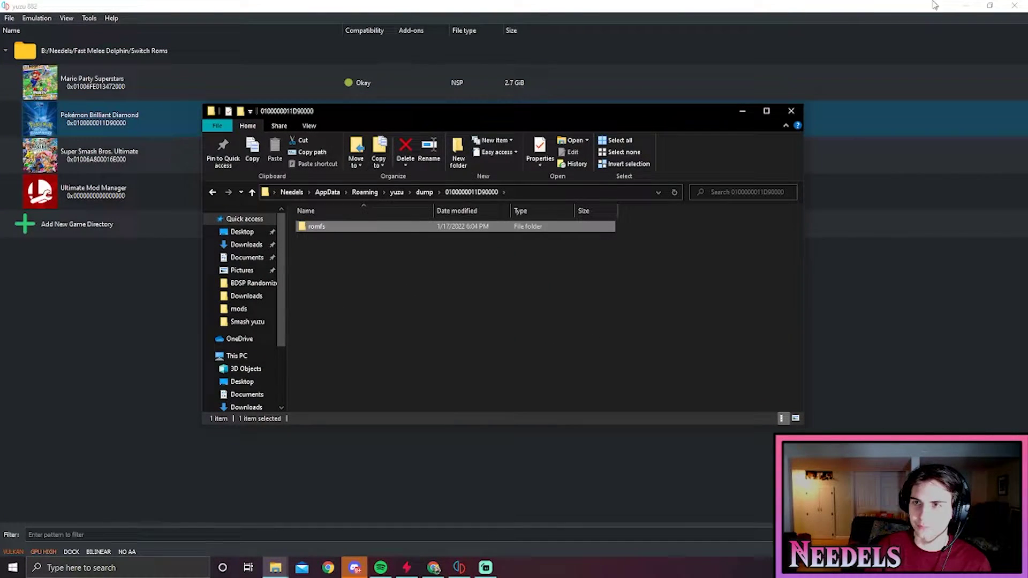
click(966, 5)
drag(492, 113, 617, 64)
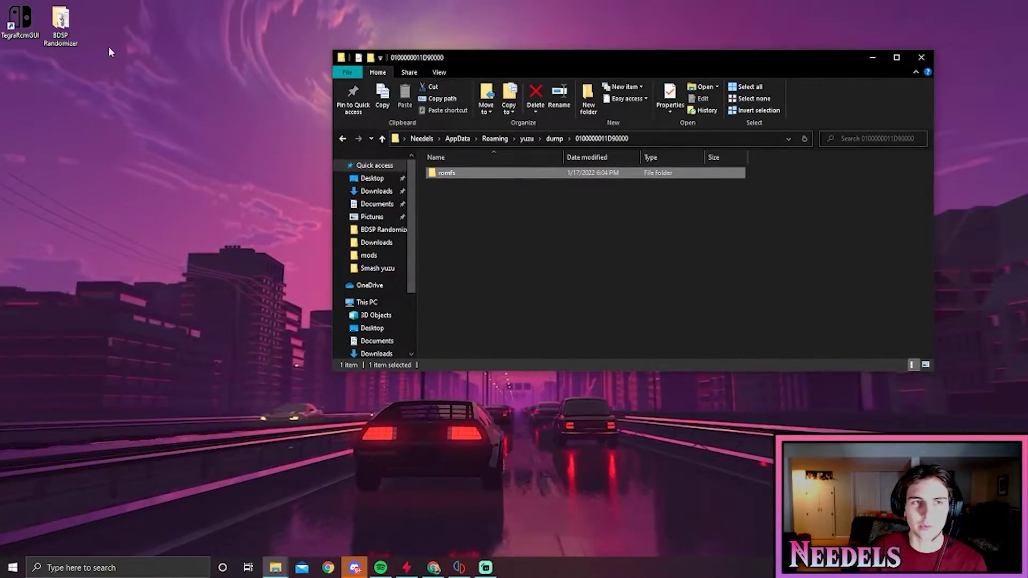
Open the BDSP Randomizer folder from the desktop and move the dumped romfs folder into it.
double_click(60, 22)
drag(519, 59, 564, 160)
drag(503, 60, 350, 35)
click(558, 375)
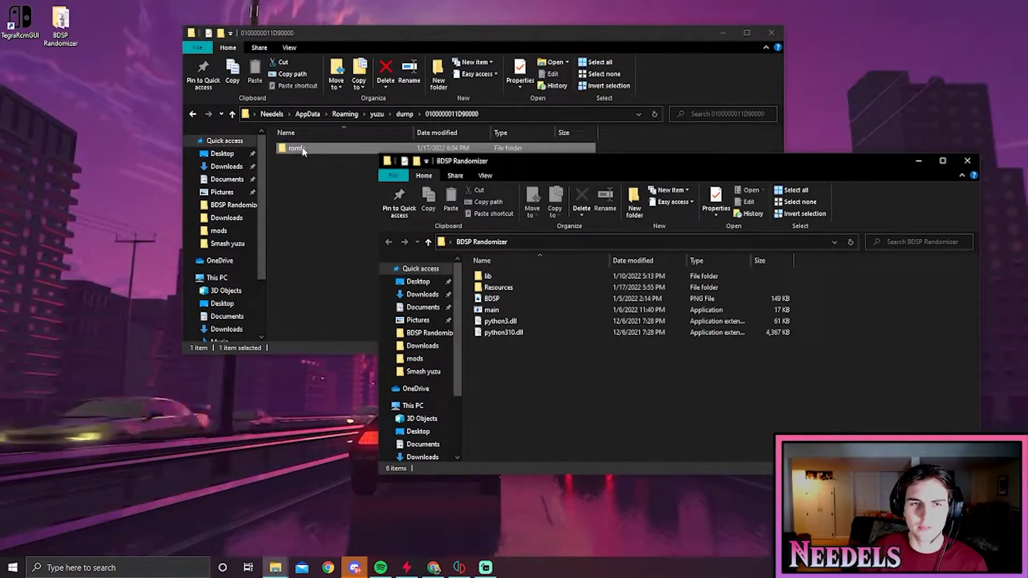
drag(302, 152, 557, 396)
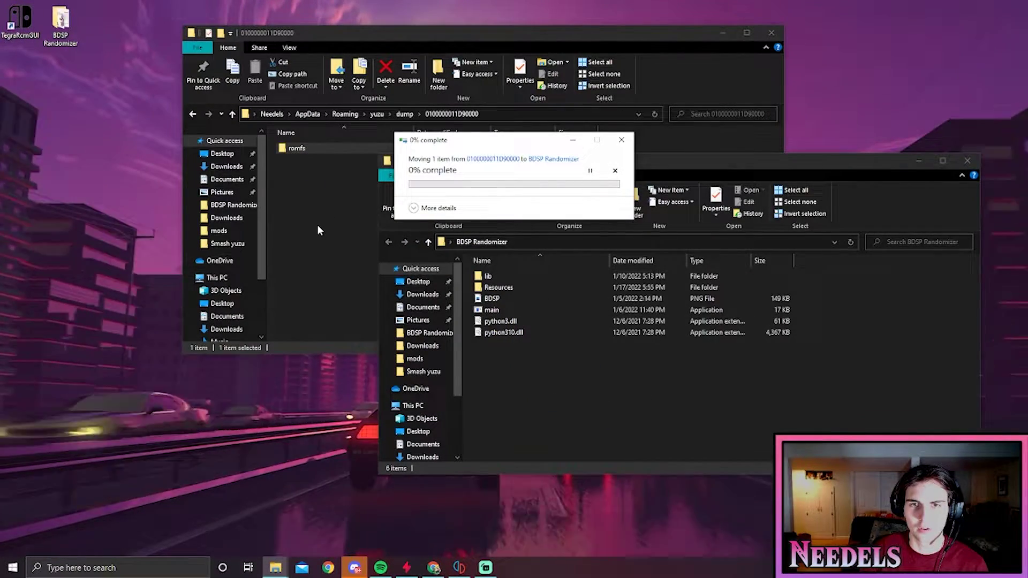
click(321, 227)
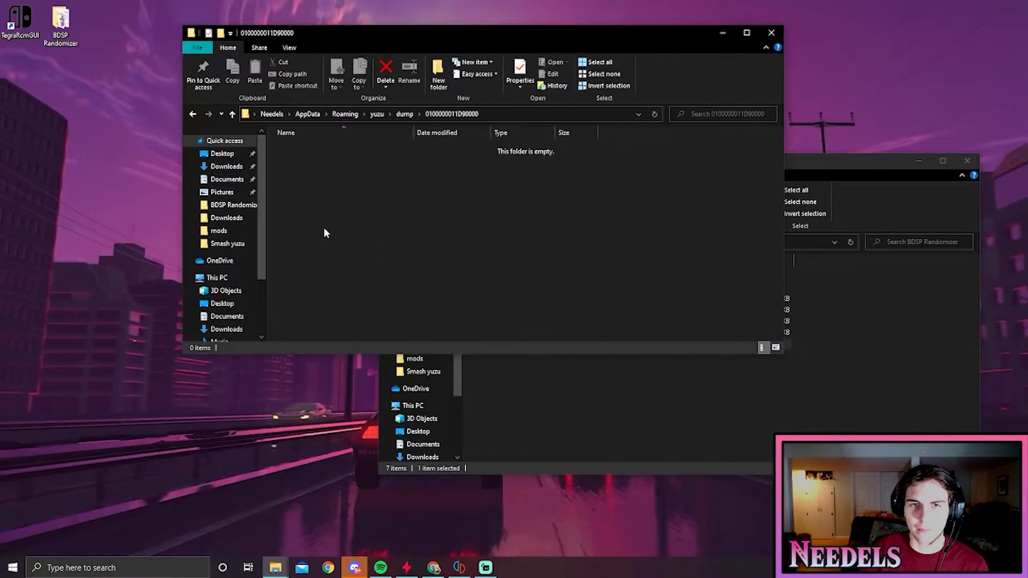
Run main from the BDSP Randomizer folder and enable every available randomizer, from Randomize Starters through Randomize Moves.
click(831, 207)
drag(757, 164, 786, 138)
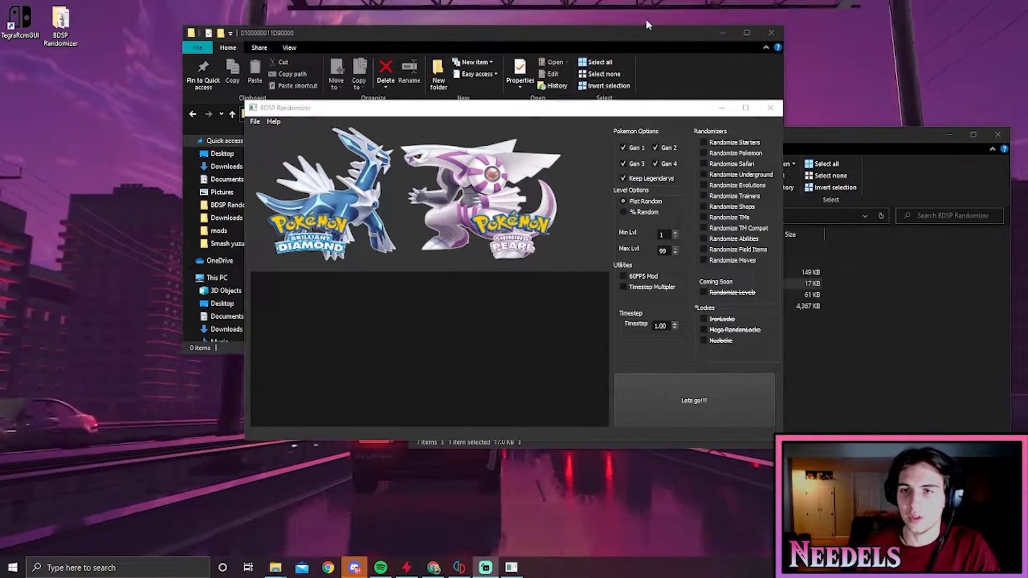
click(703, 143)
click(704, 153)
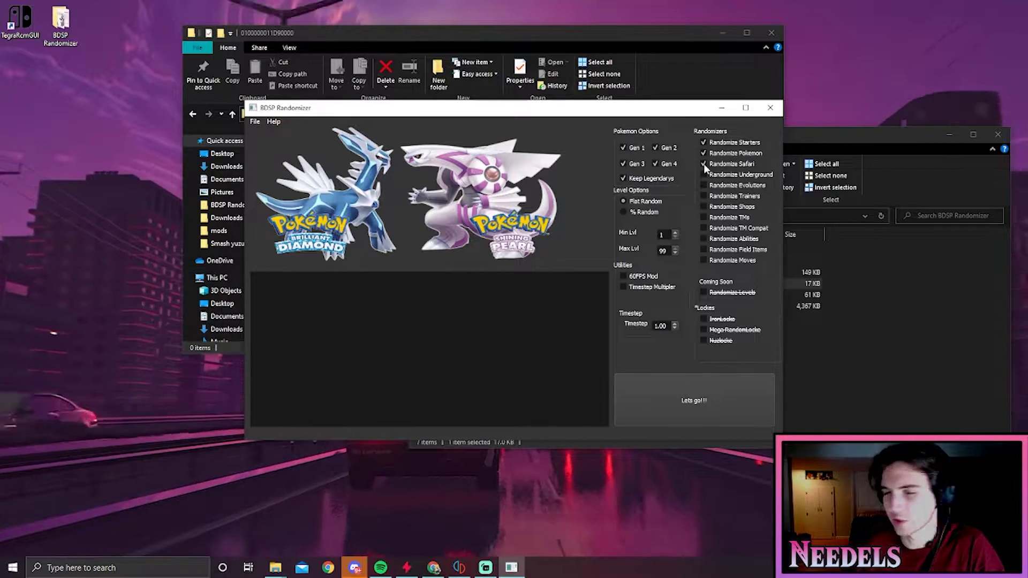
click(702, 174)
click(703, 185)
click(703, 196)
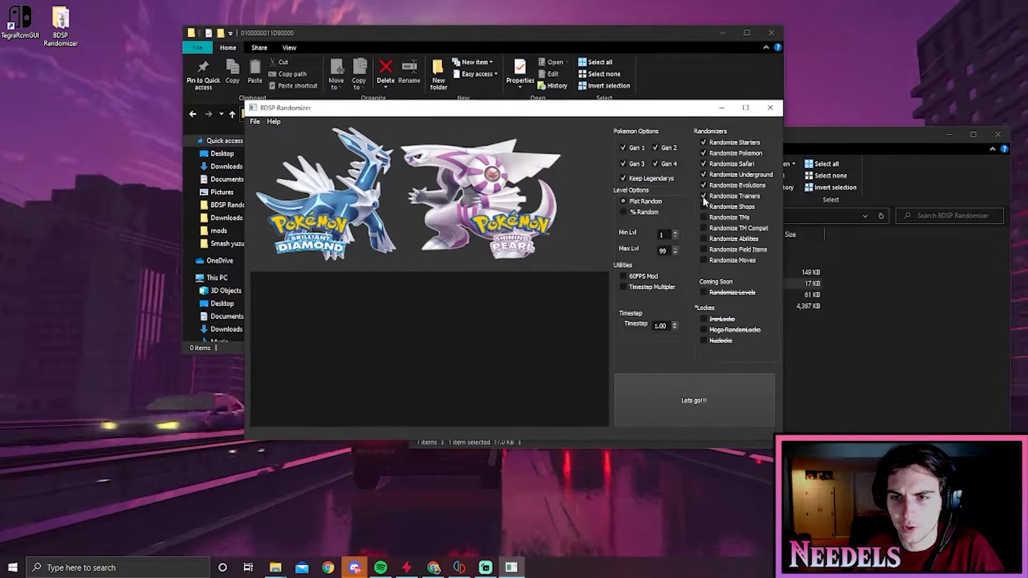
click(702, 207)
click(703, 217)
click(703, 228)
click(703, 239)
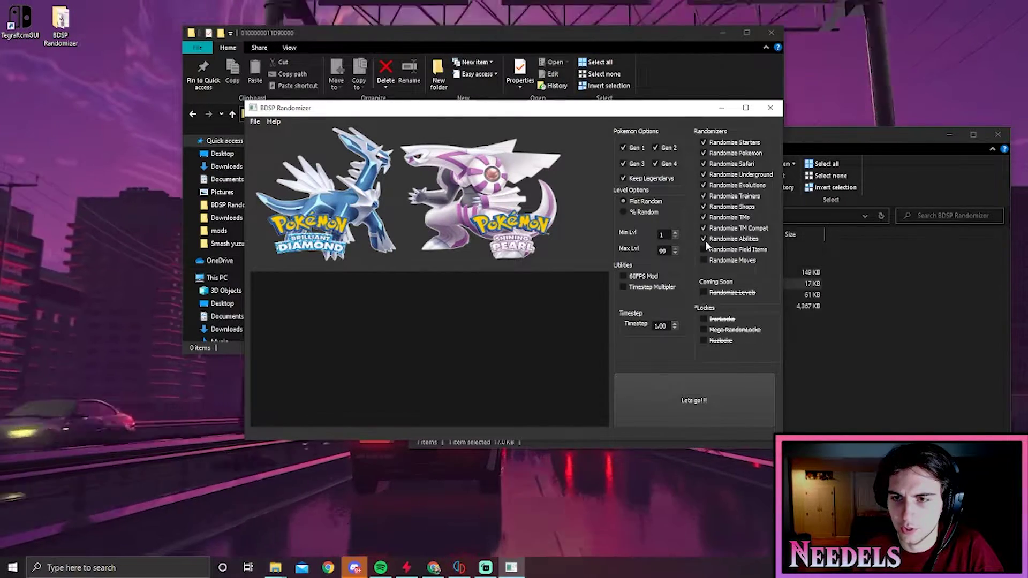
click(703, 250)
click(703, 260)
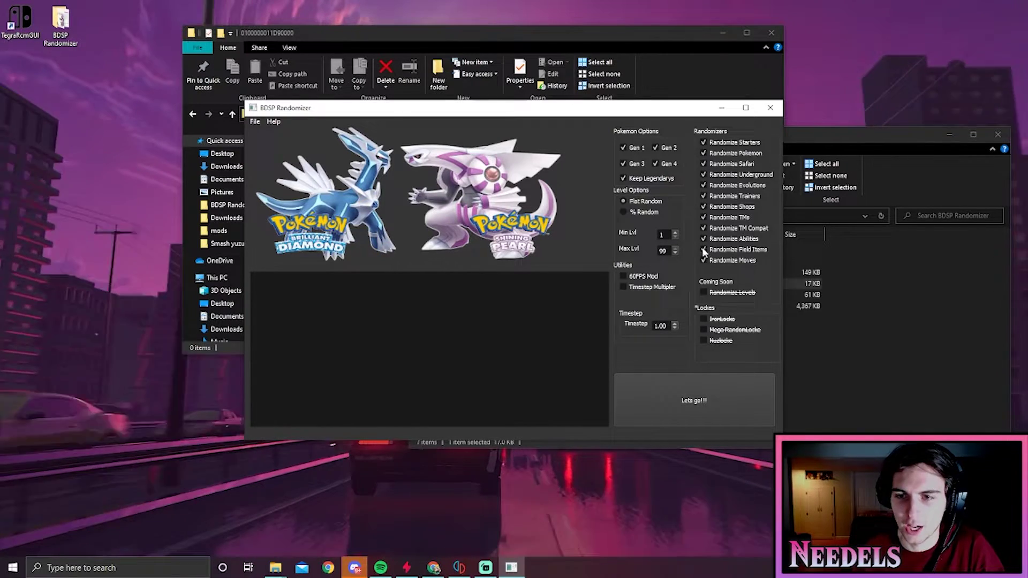
Enable the 60FPS Mod and the Timestep Multiplier, and set the timestep to 4.
click(624, 276)
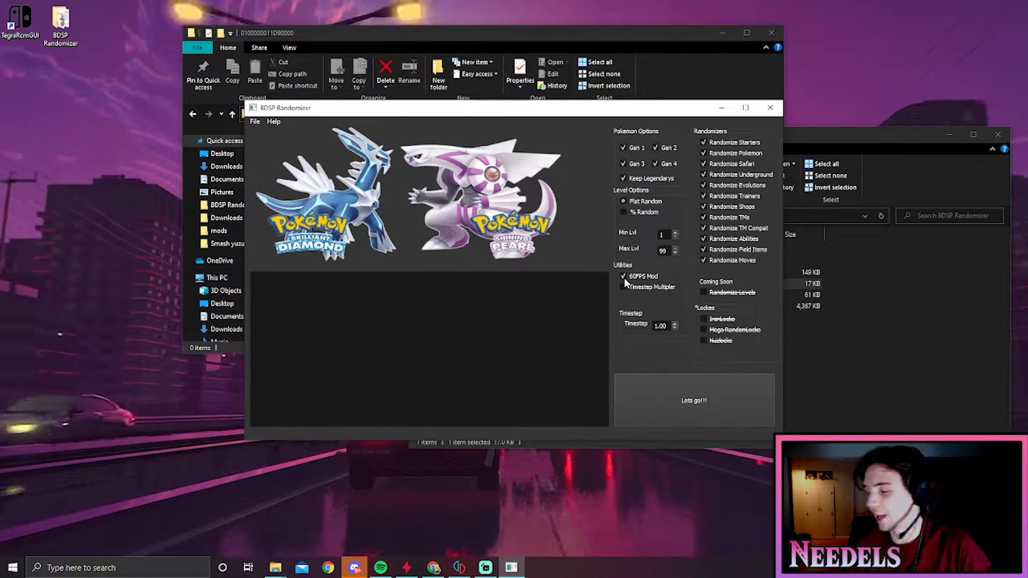
click(624, 287)
double_click(662, 325)
text(4)
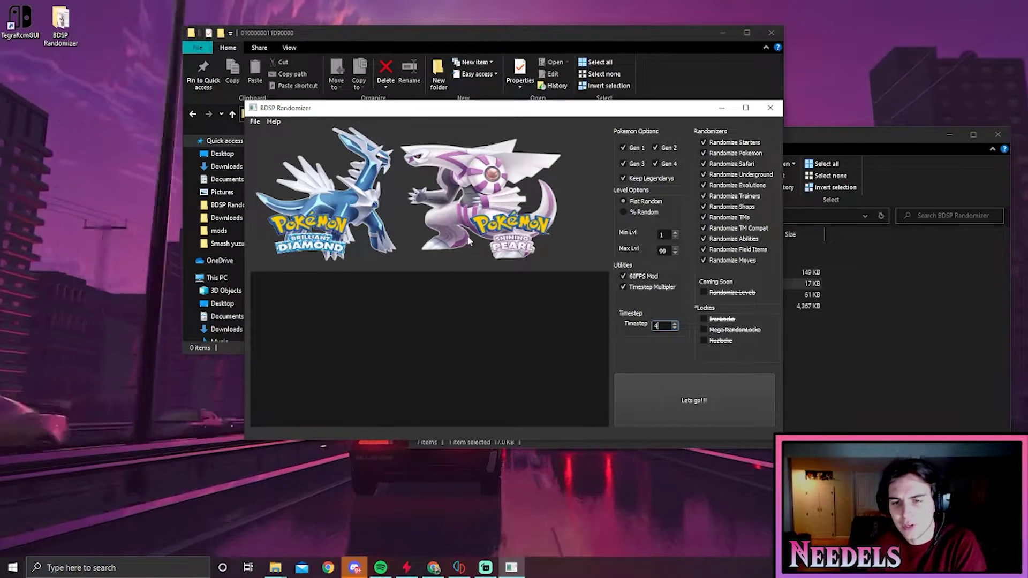
Run the randomization on the romfs folder inside BDSP Randomizer, then close the randomizer.
click(679, 406)
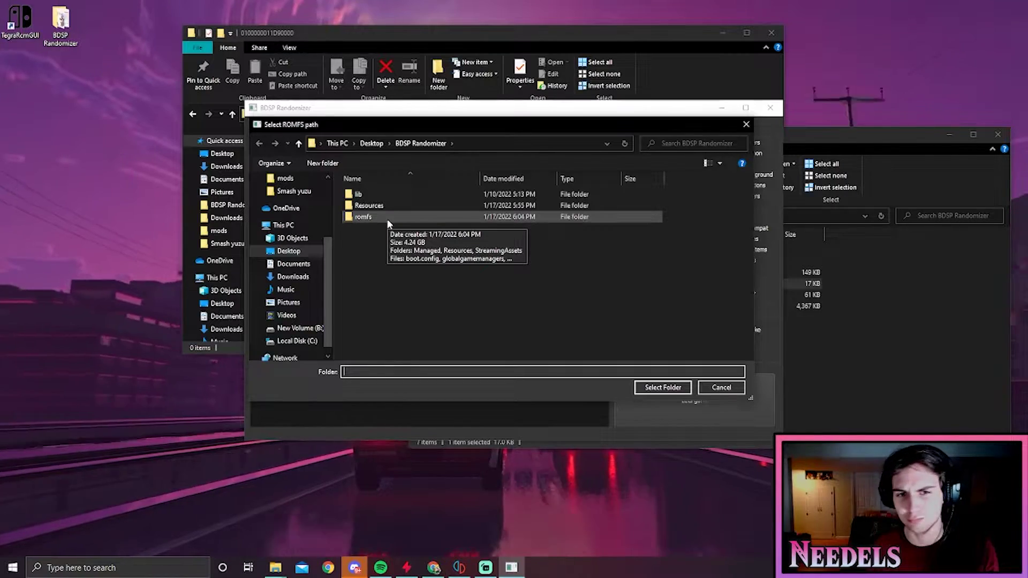
click(388, 219)
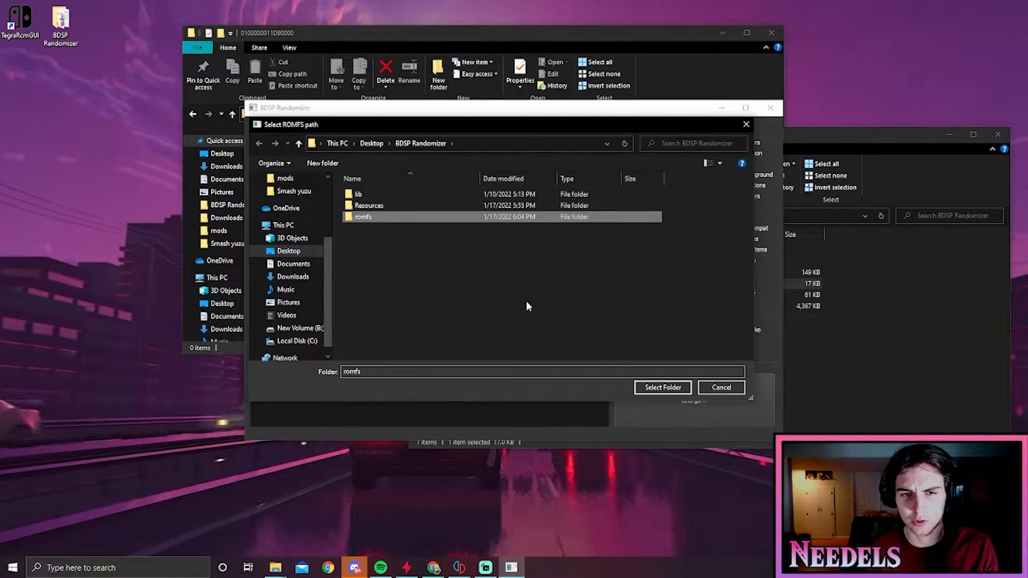
click(659, 389)
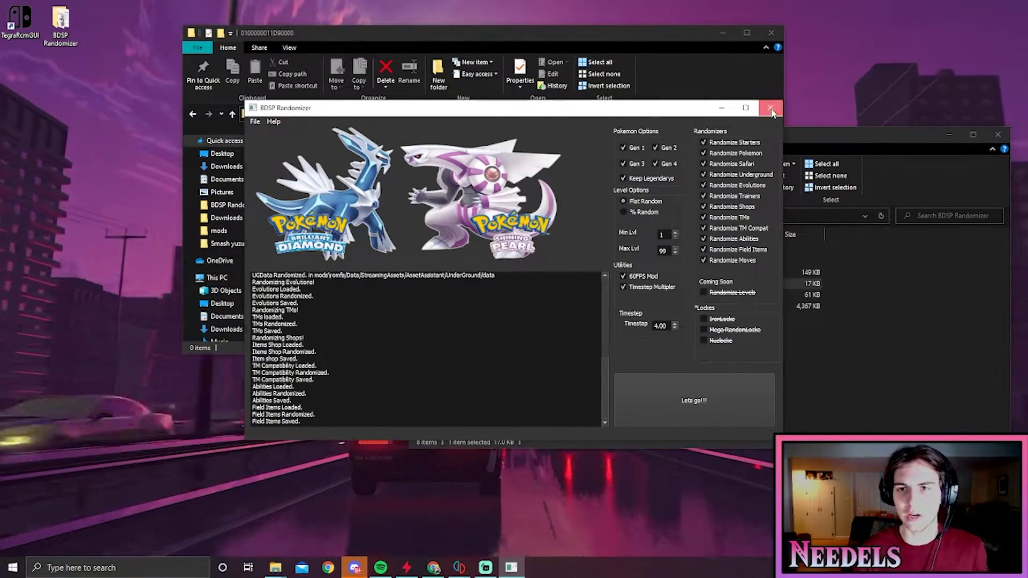
click(771, 109)
Switch to yuzu and open the mod data location of Pokémon Brilliant Diamond.
drag(835, 133, 685, 47)
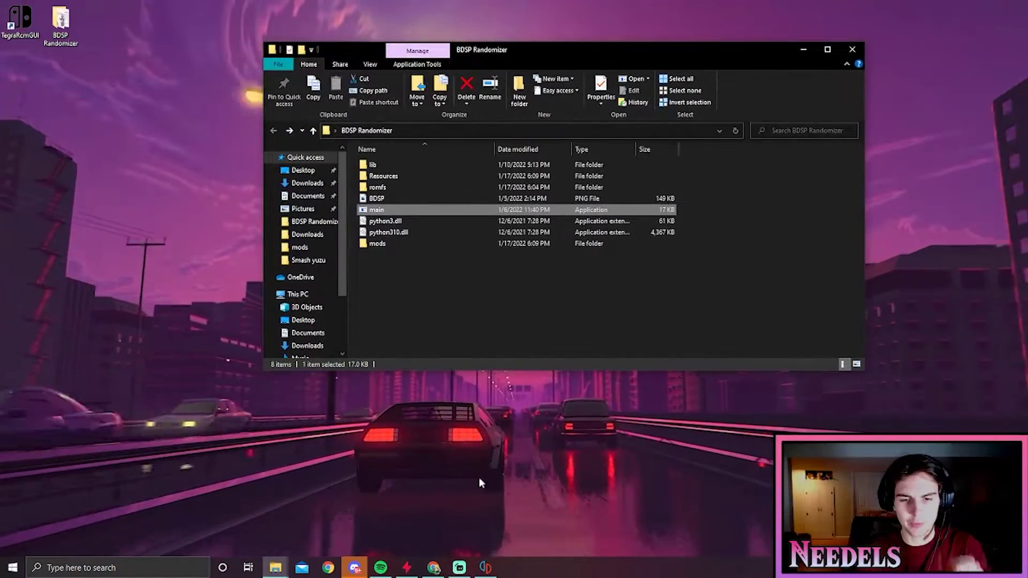
click(481, 572)
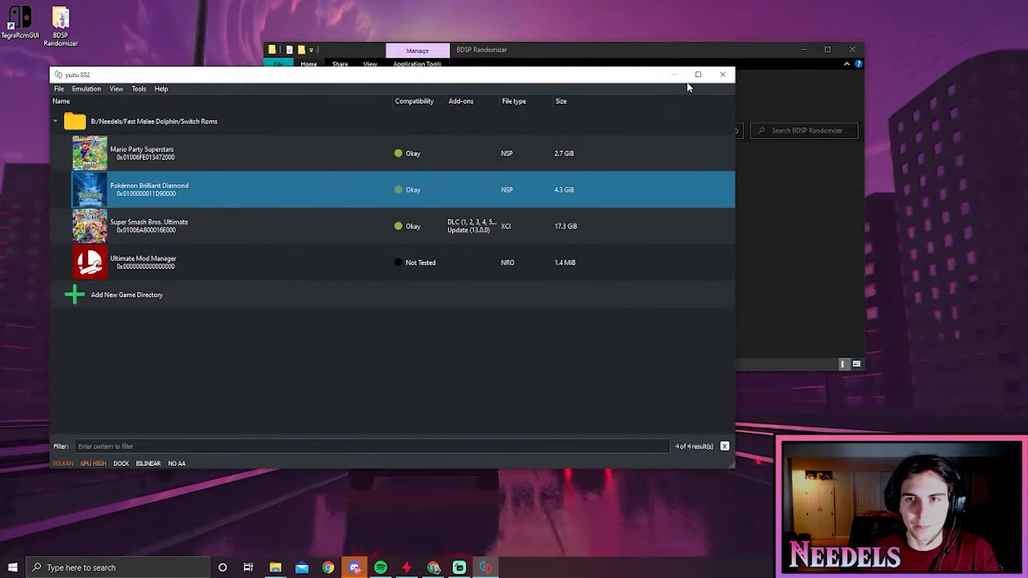
double_click(429, 74)
right_click(102, 123)
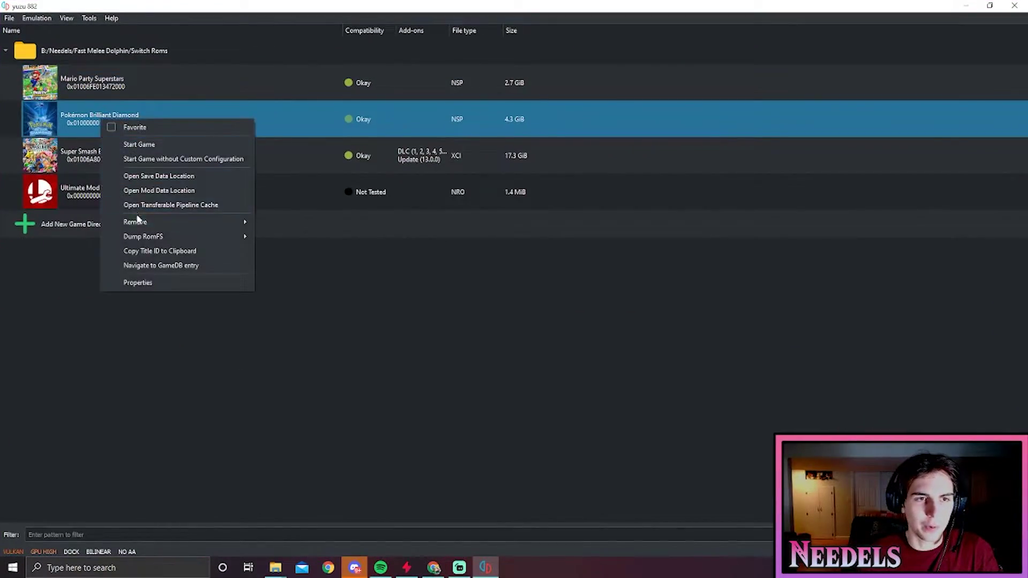
click(160, 191)
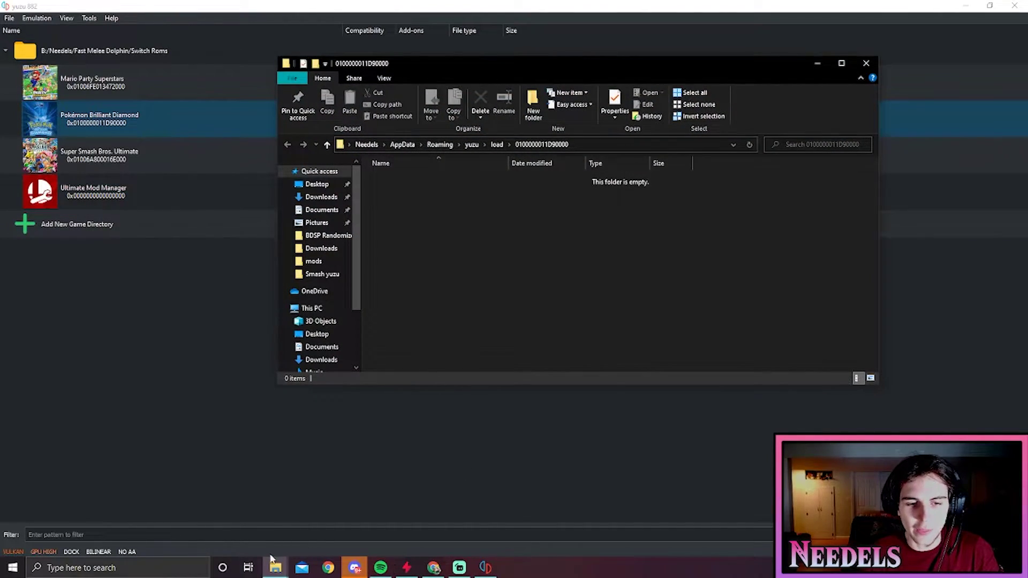
Bring up the BDSP Randomizer folder beside the game's mod data folder and open its mods subfolder.
mouse_move(274, 563)
mouse_move(381, 523)
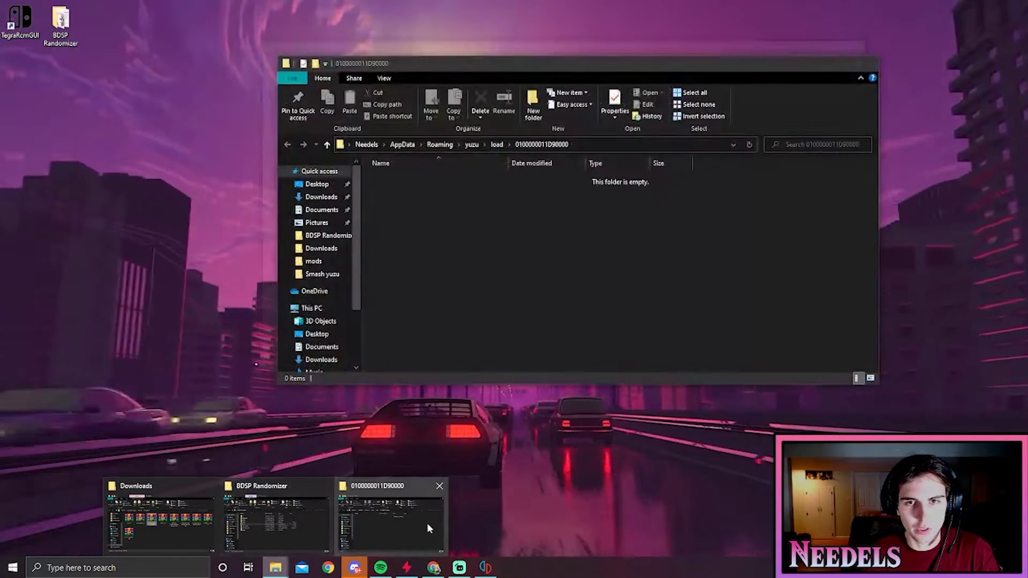
click(284, 519)
drag(528, 60, 823, 142)
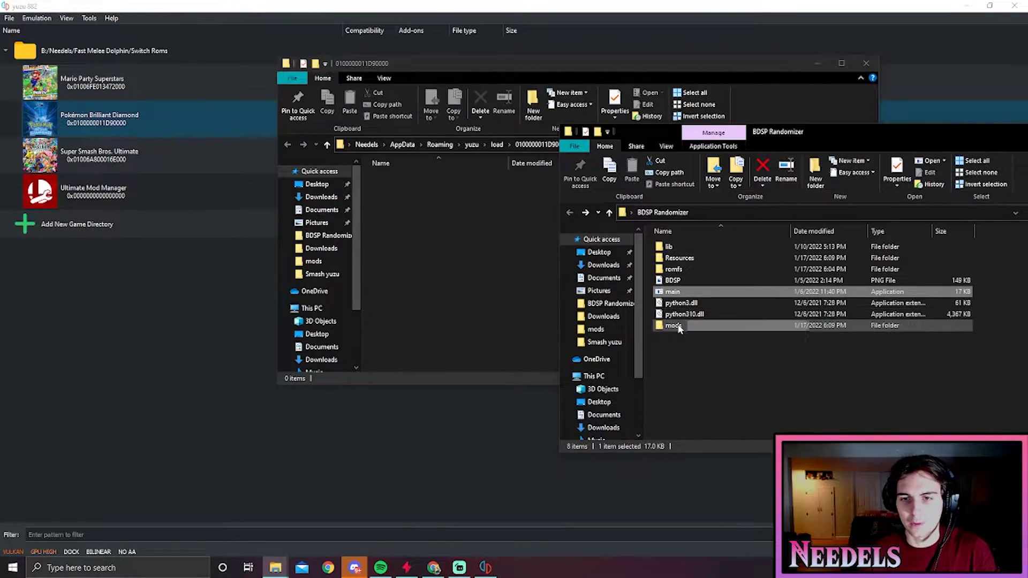
double_click(676, 326)
Create two folders named Starters and Randomizer in the game's mod data folder.
right_click(470, 202)
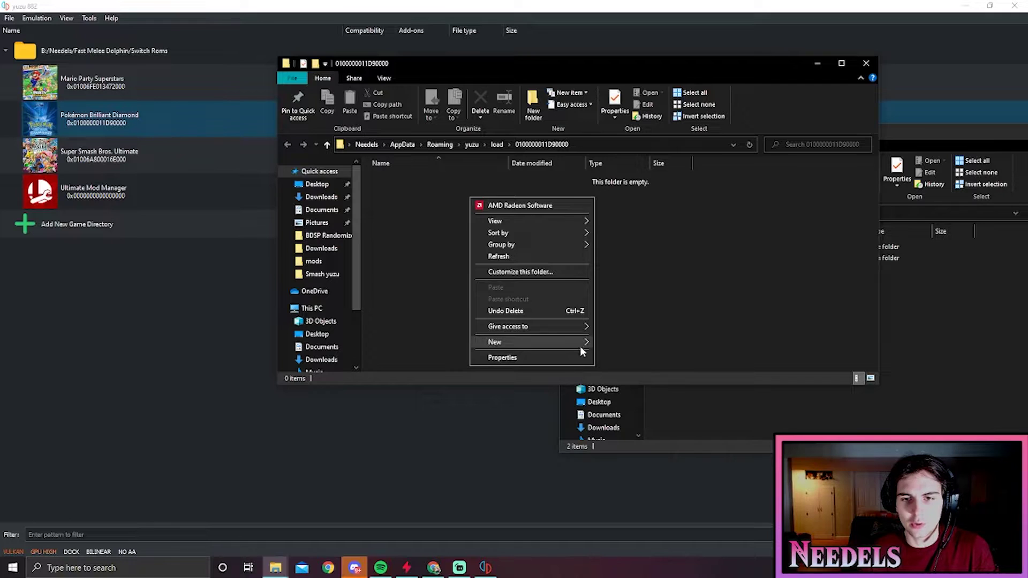
mouse_move(580, 346)
click(613, 342)
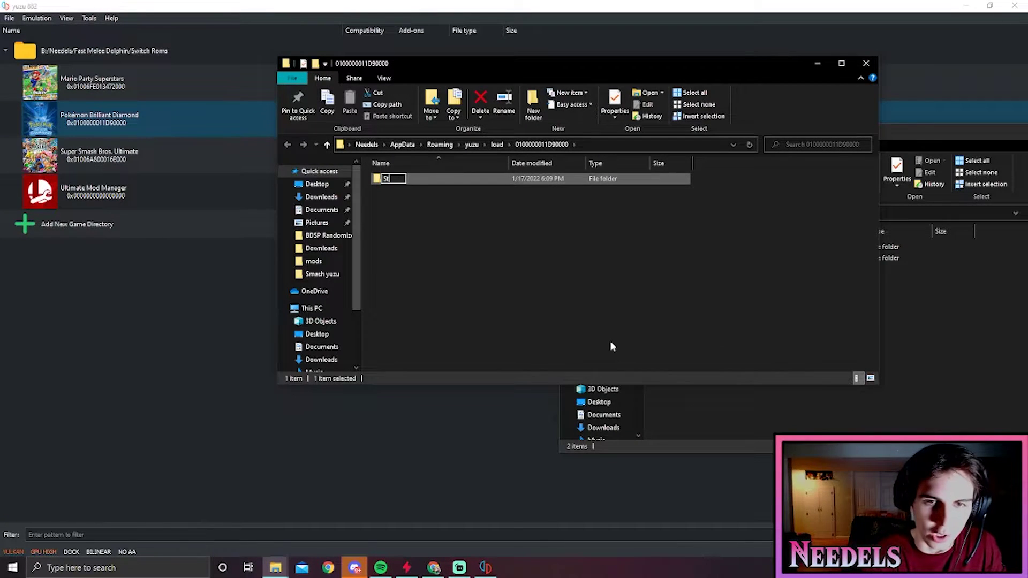
text(Starters)
key(Return)
right_click(455, 227)
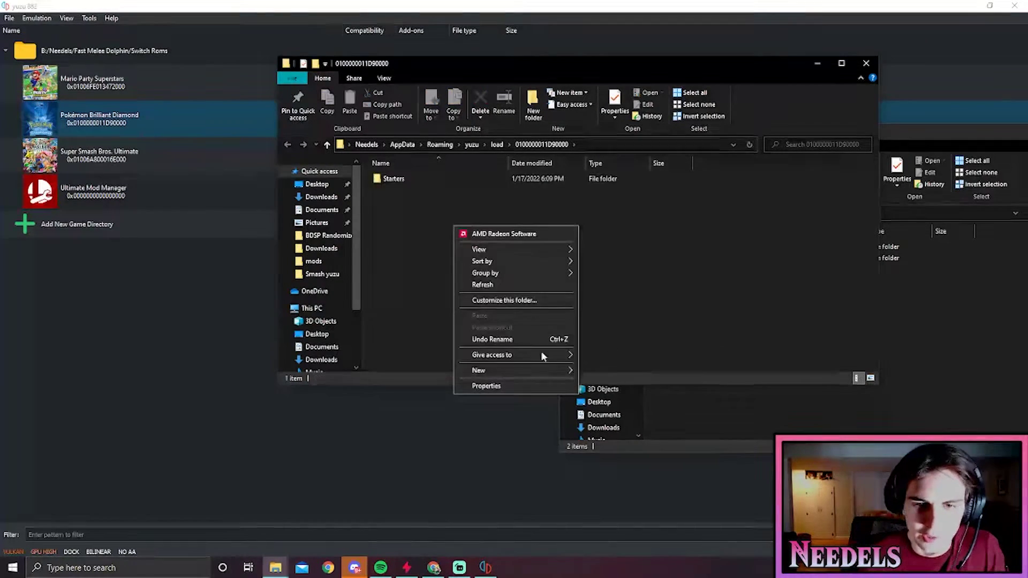
click(598, 373)
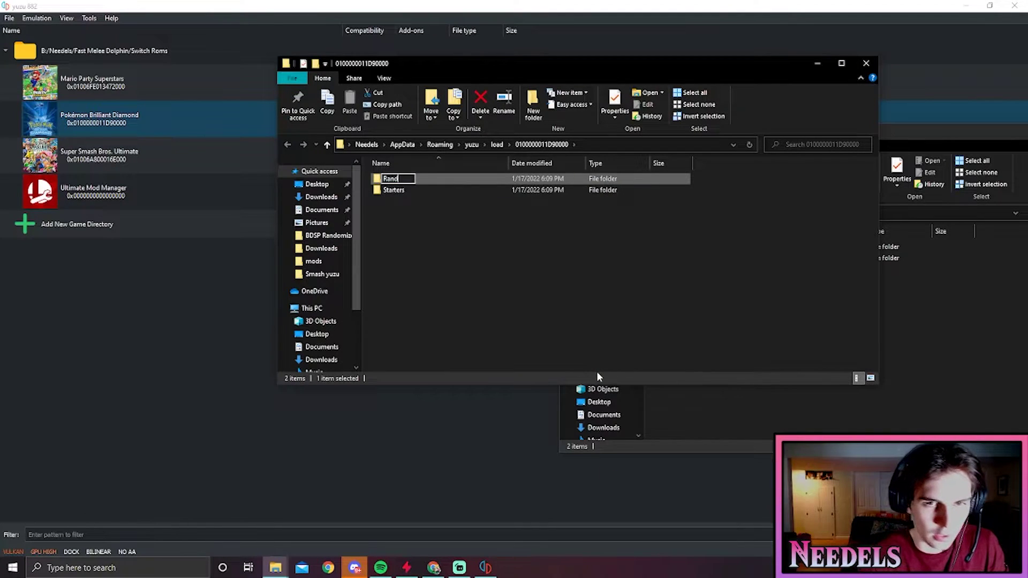
text(Randomizer)
click(752, 413)
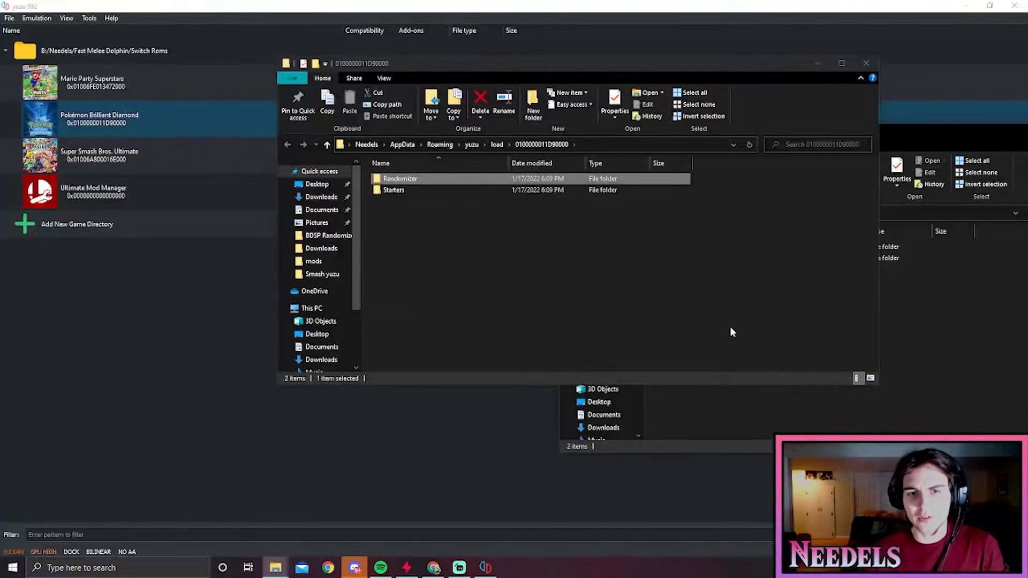
Move the romfs folder from mods into the Randomizer folder and the exefs folder into the Starters folder.
drag(931, 143, 856, 138)
drag(572, 72, 358, 89)
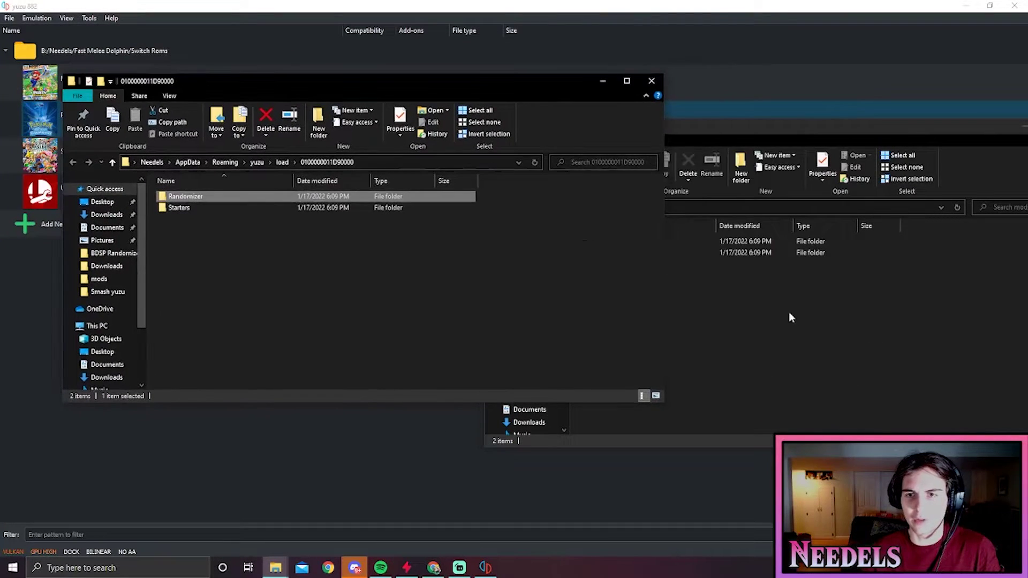
click(565, 238)
drag(608, 259, 186, 199)
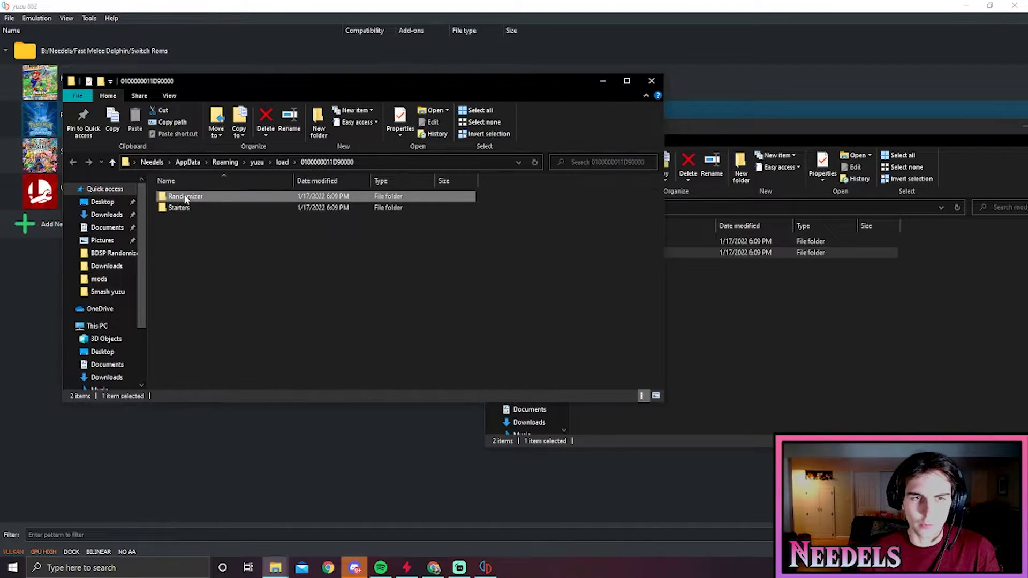
click(698, 292)
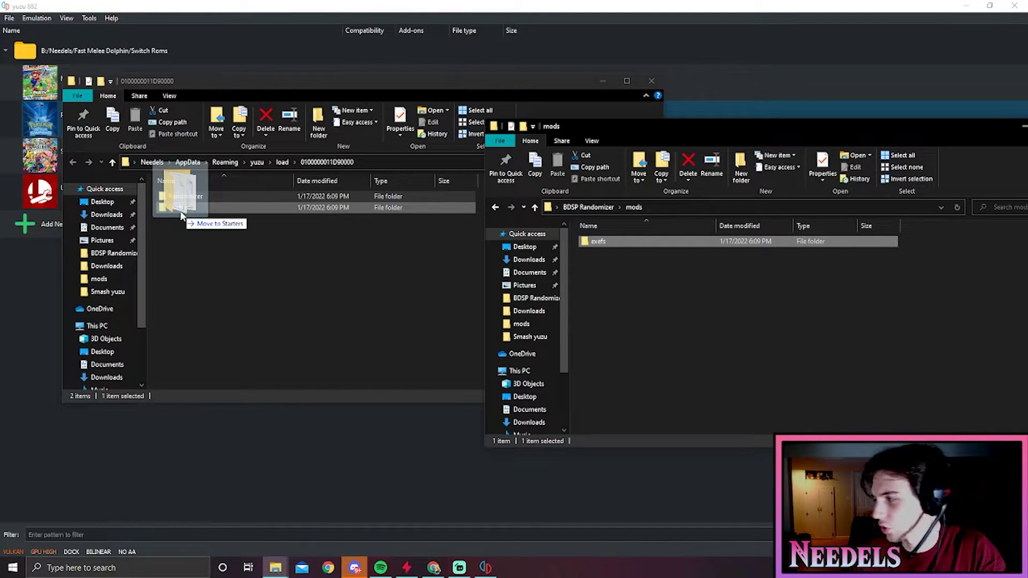
drag(180, 210, 180, 211)
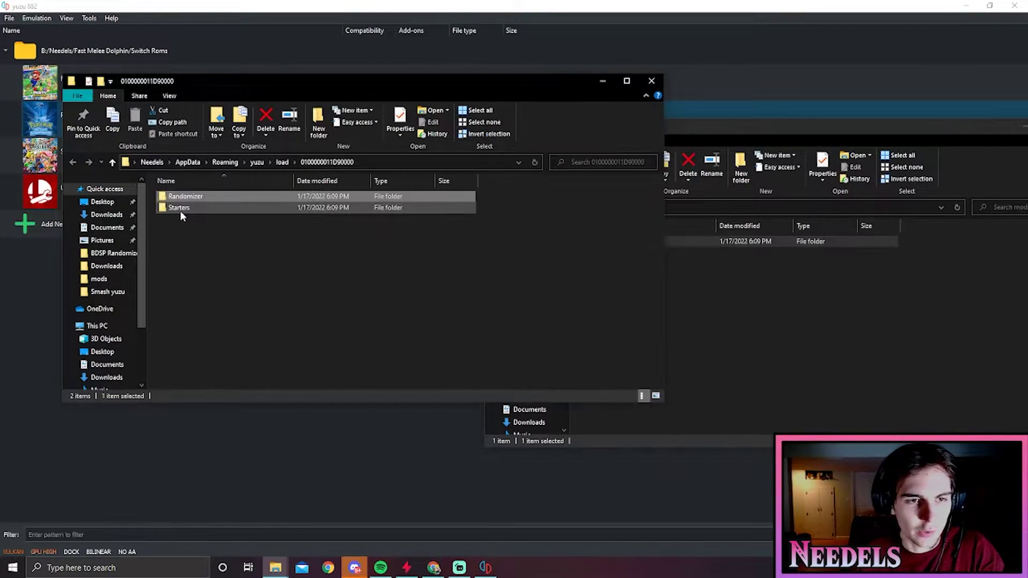
Close the windows of the randomizer's mods folder and the game's mod data folder.
drag(707, 126, 381, 133)
click(735, 128)
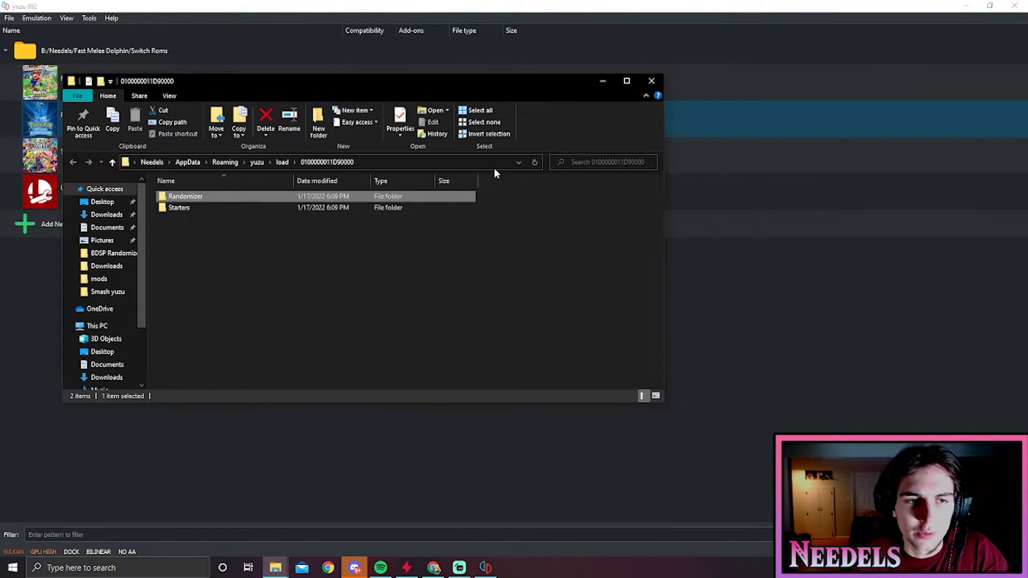
click(651, 80)
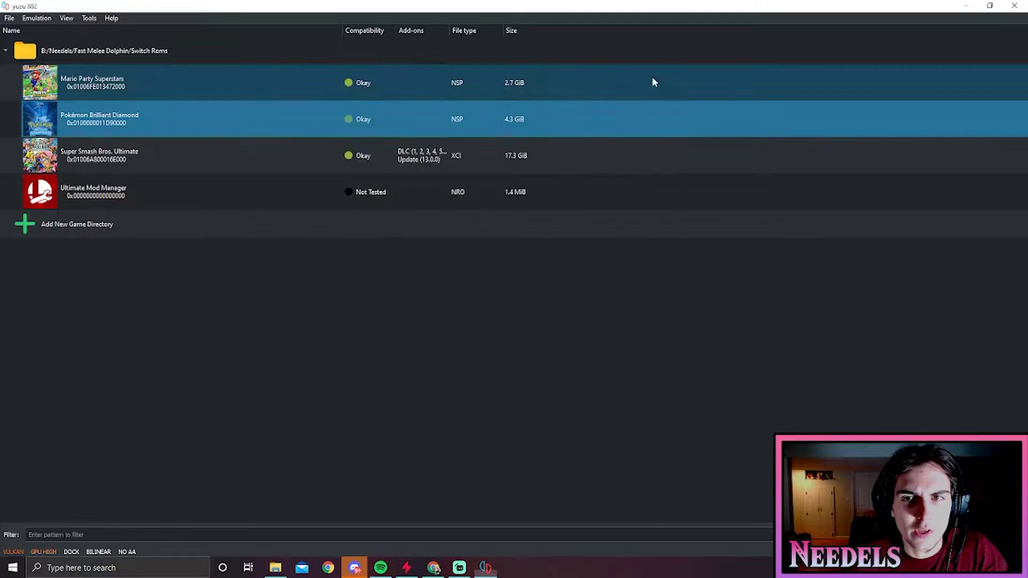
Open the properties of Pokémon Brilliant Diamond in yuzu and disable the Randomizer add-on.
right_click(102, 114)
click(167, 277)
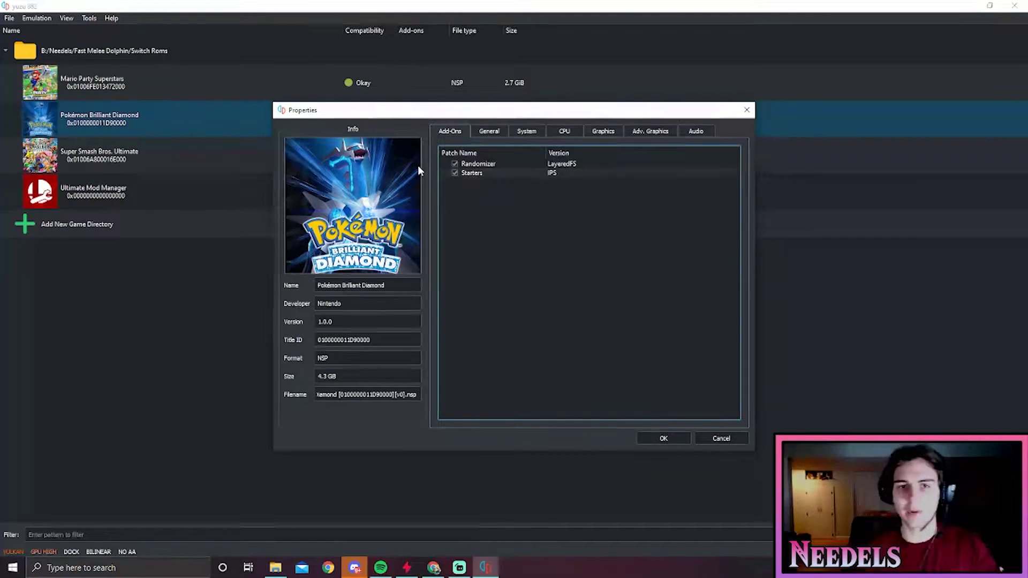
click(452, 166)
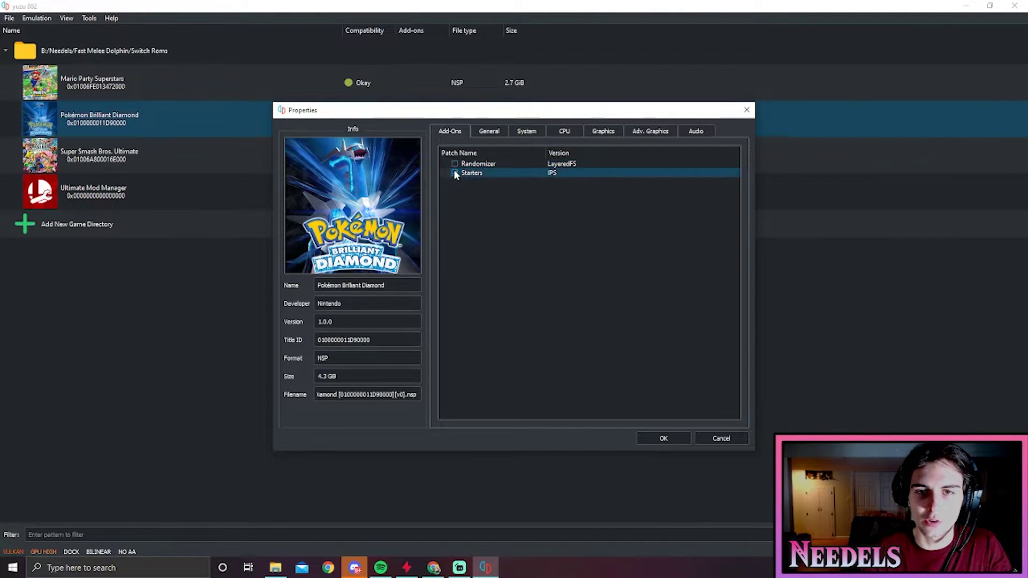